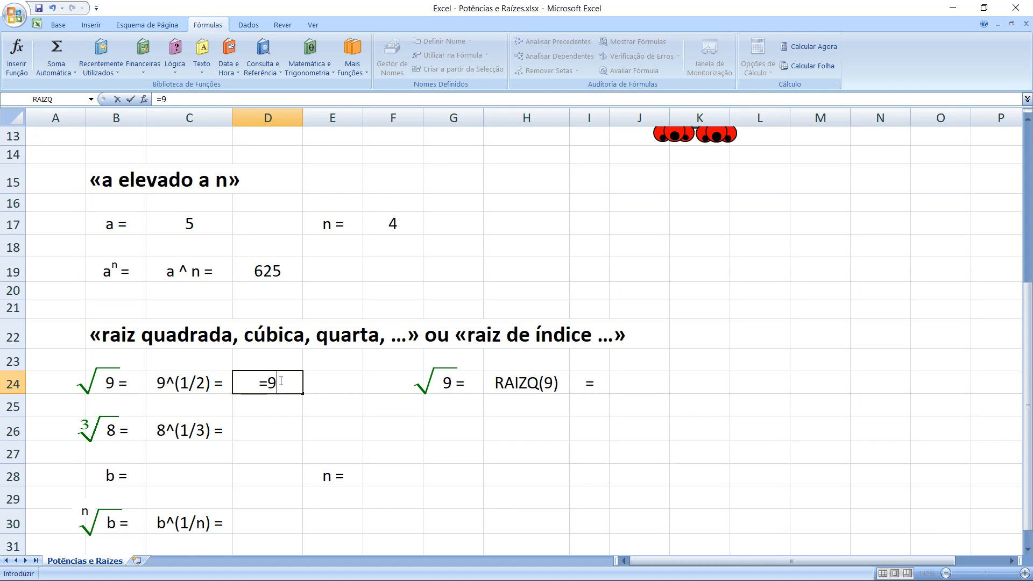
- Complete the square root formula in cell D24 as =9^(1/2)
type("^(1/2)")
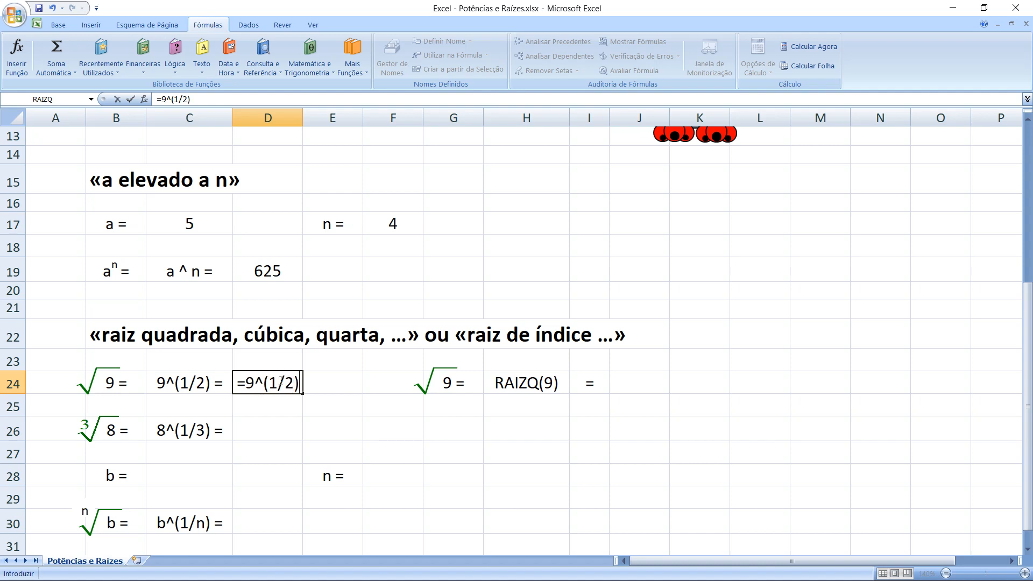
key("Return")
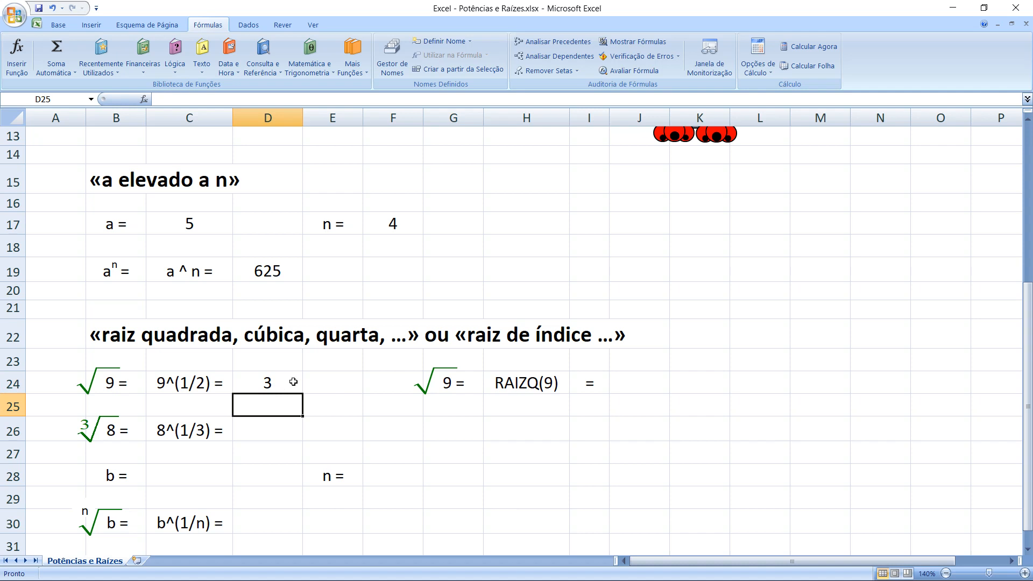
- Calculate the square root of 9 in cell J24 by inserting the RAIZQ function with 9 as its argument
left_click(628, 383)
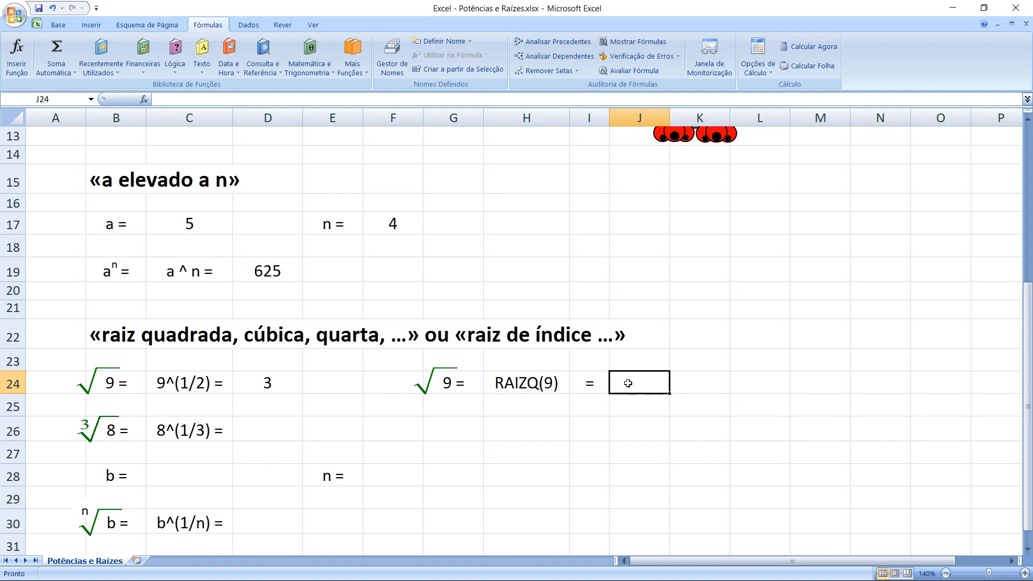
type("=")
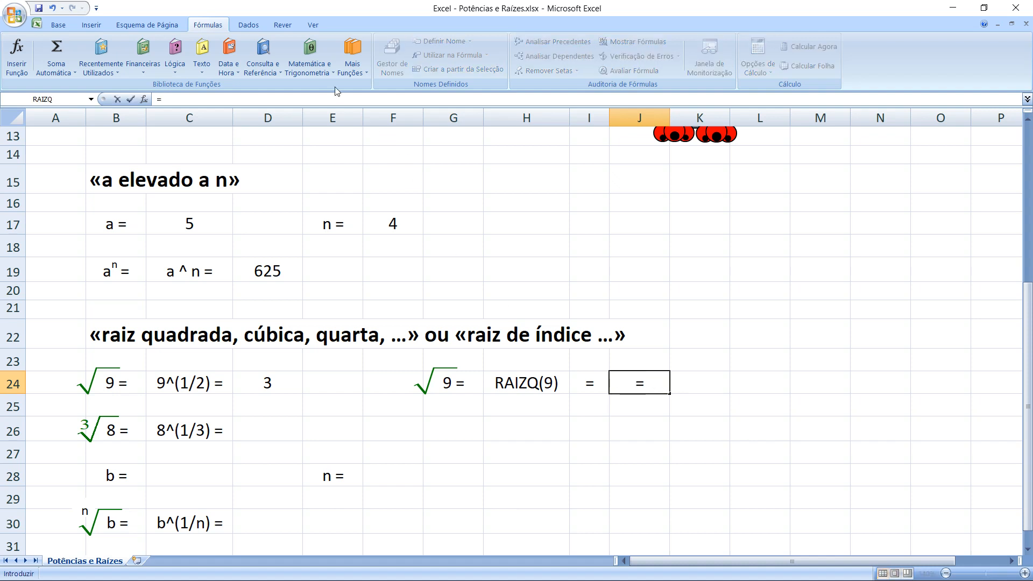
left_click(310, 63)
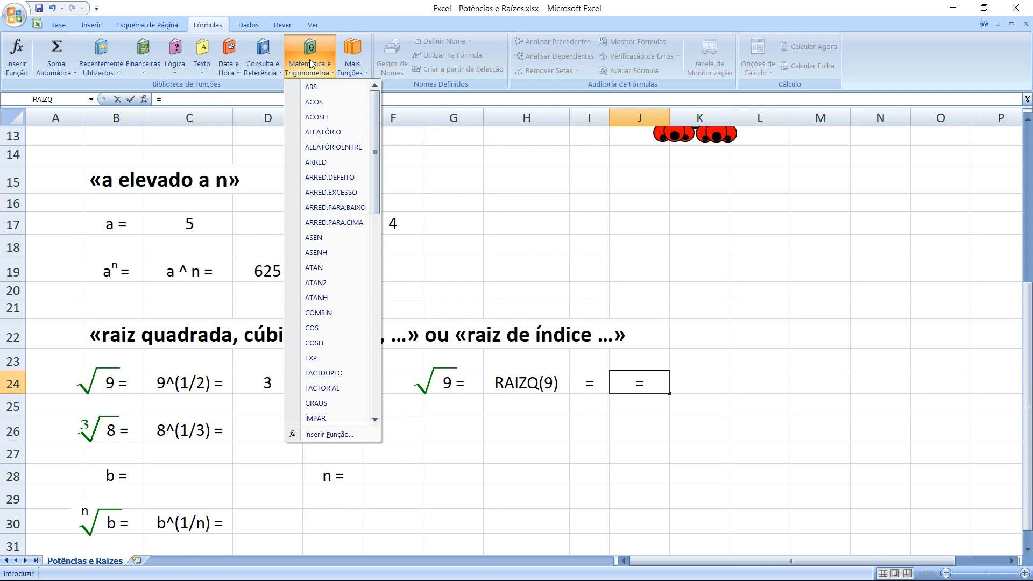
left_click_drag(376, 137, 374, 292)
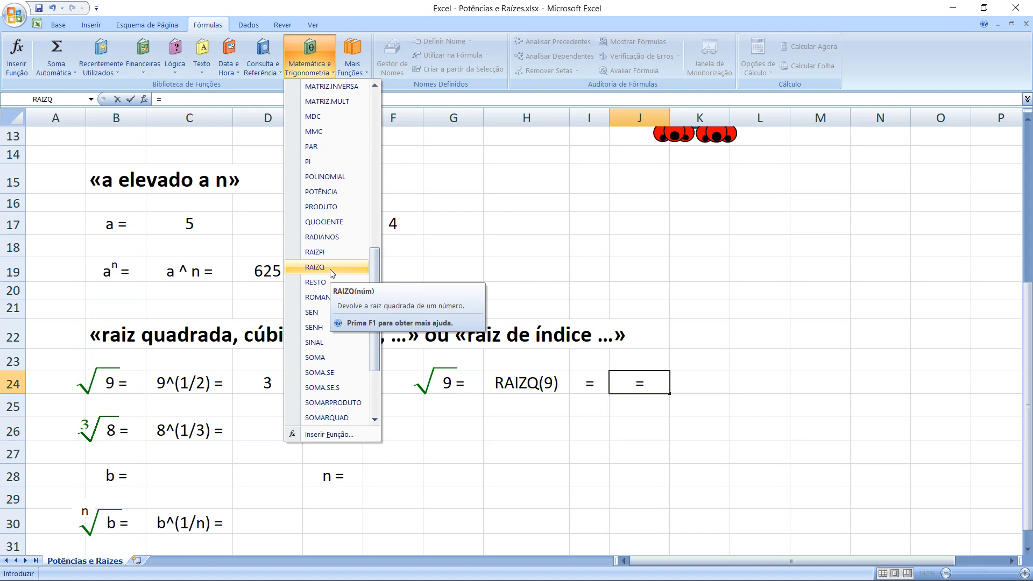
left_click(315, 268)
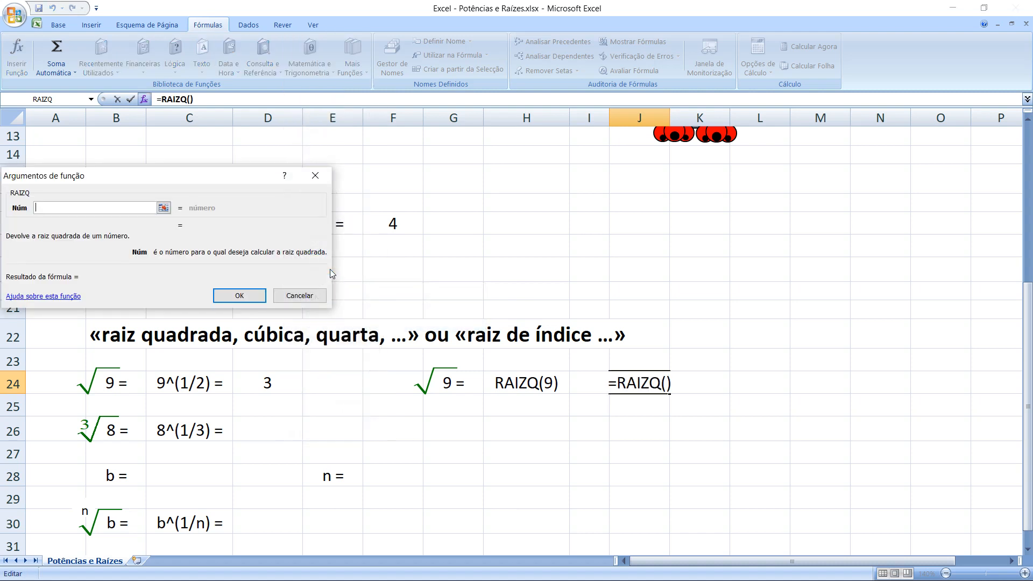
left_click_drag(193, 176, 595, 175)
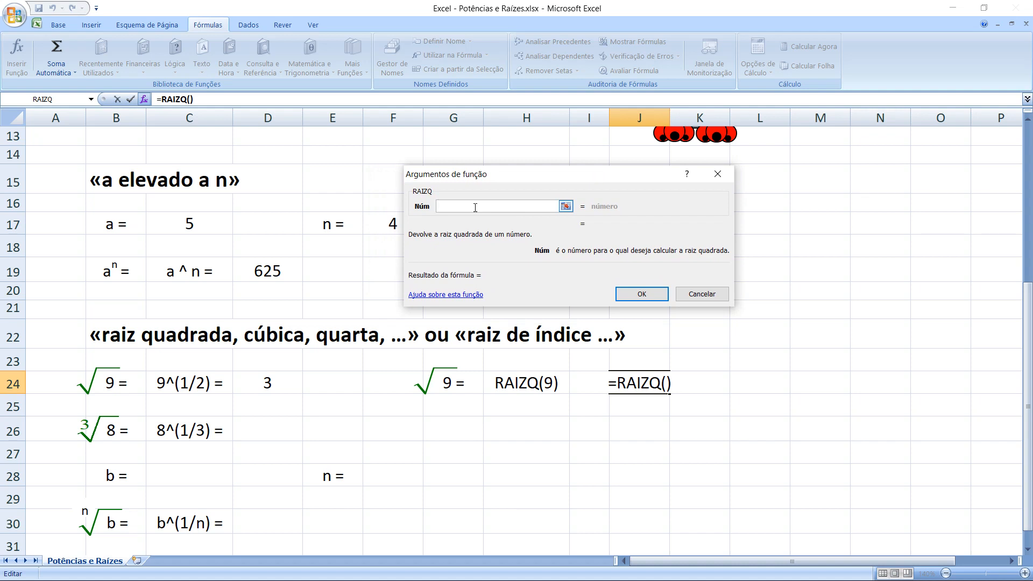
type("9")
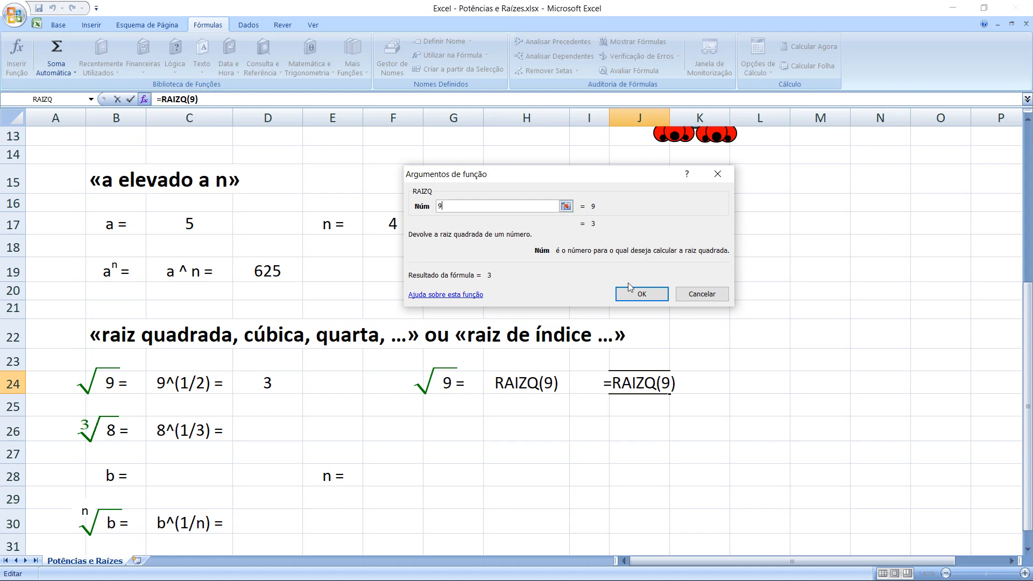
left_click(634, 297)
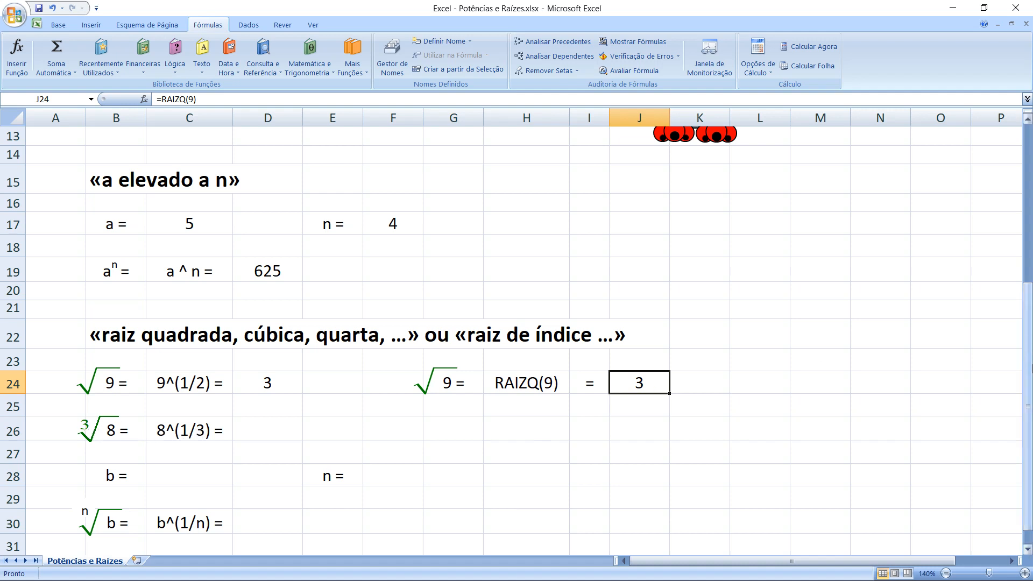
- Calculate the cube root of 8 in cell D26 with the formula =8^(1/3)
scroll(1031, 371, "up", 3)
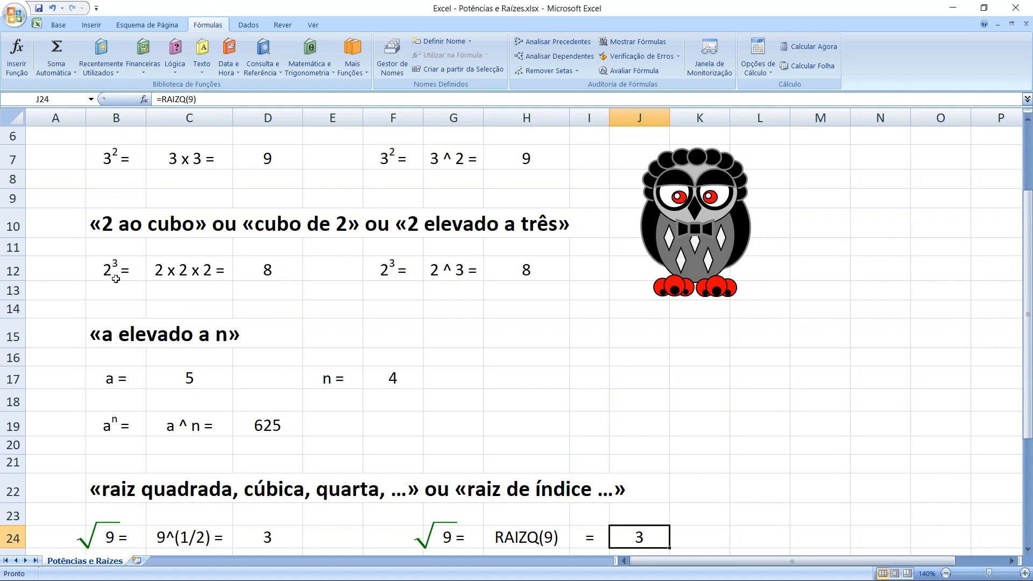
left_click_drag(1027, 314, 1028, 416)
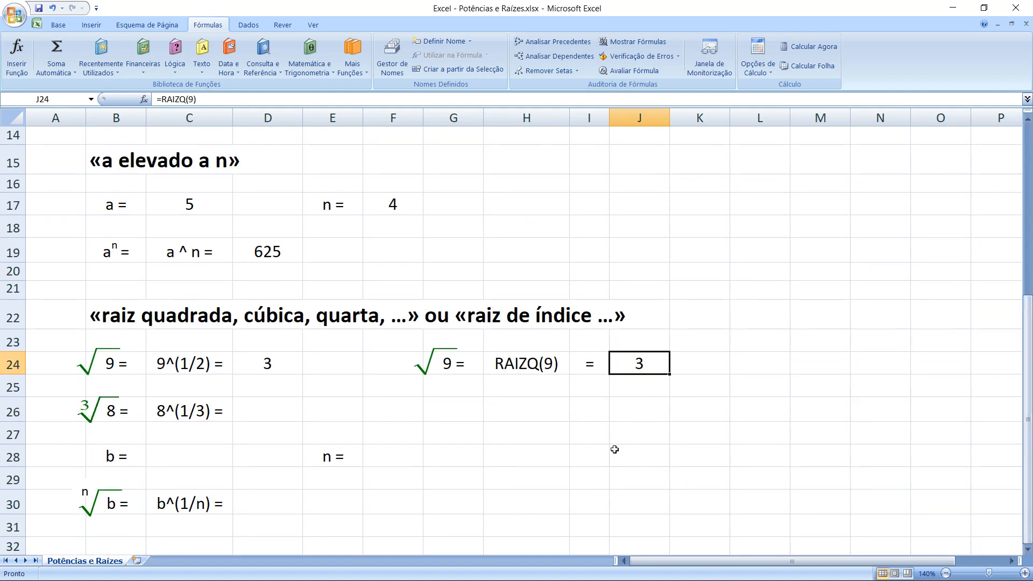
left_click(268, 410)
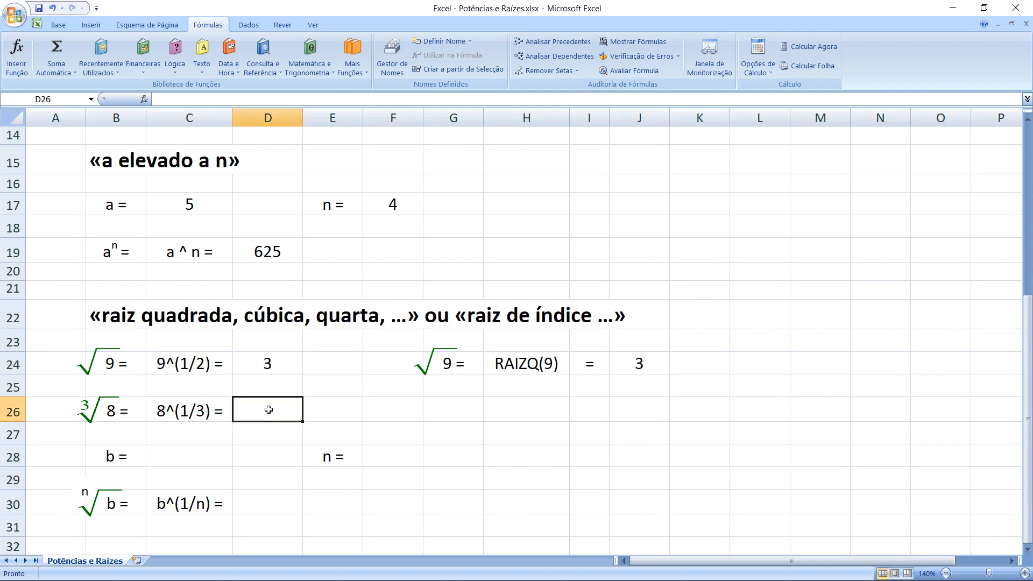
type("=")
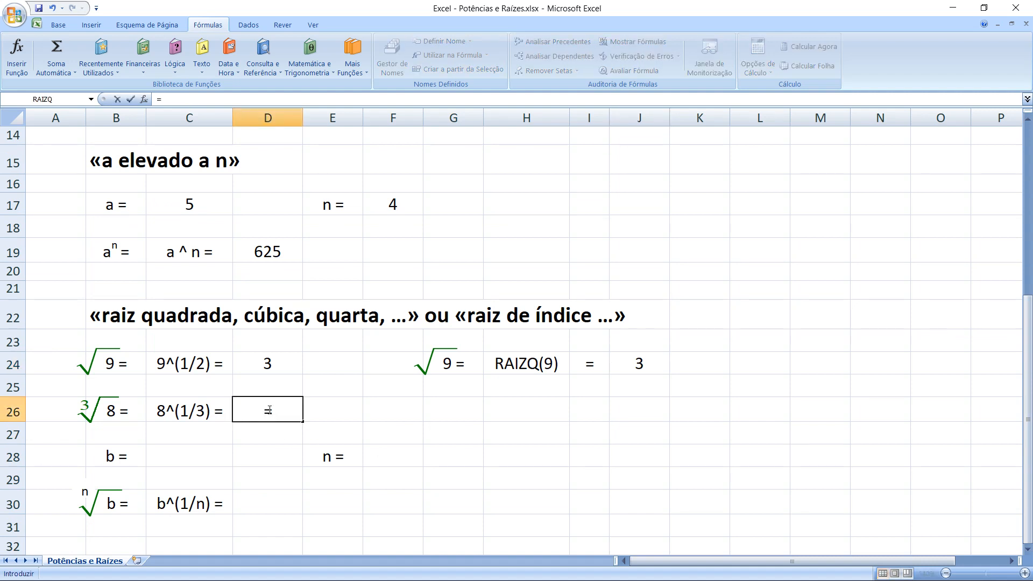
type("8")
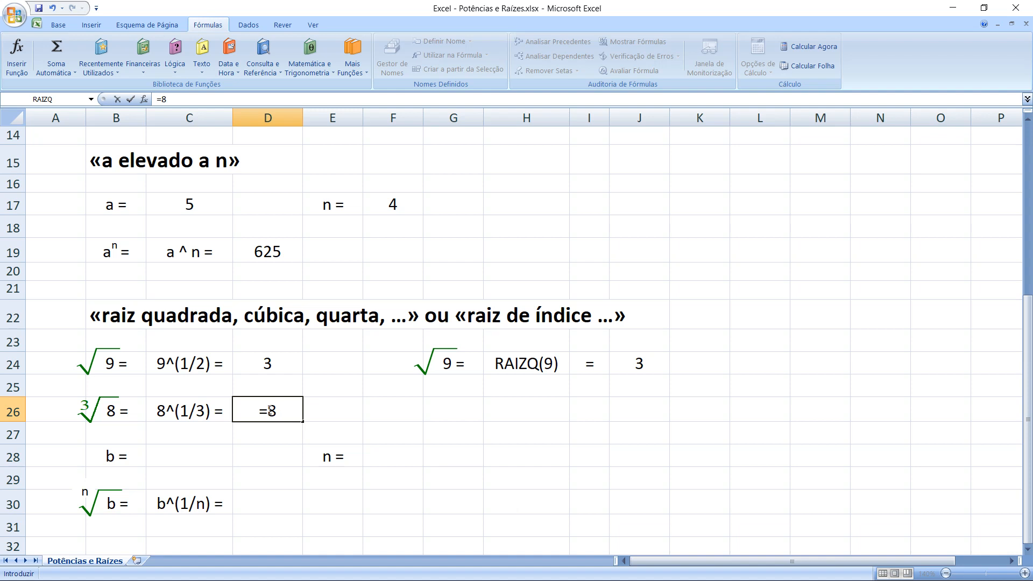
type("^(1/3")
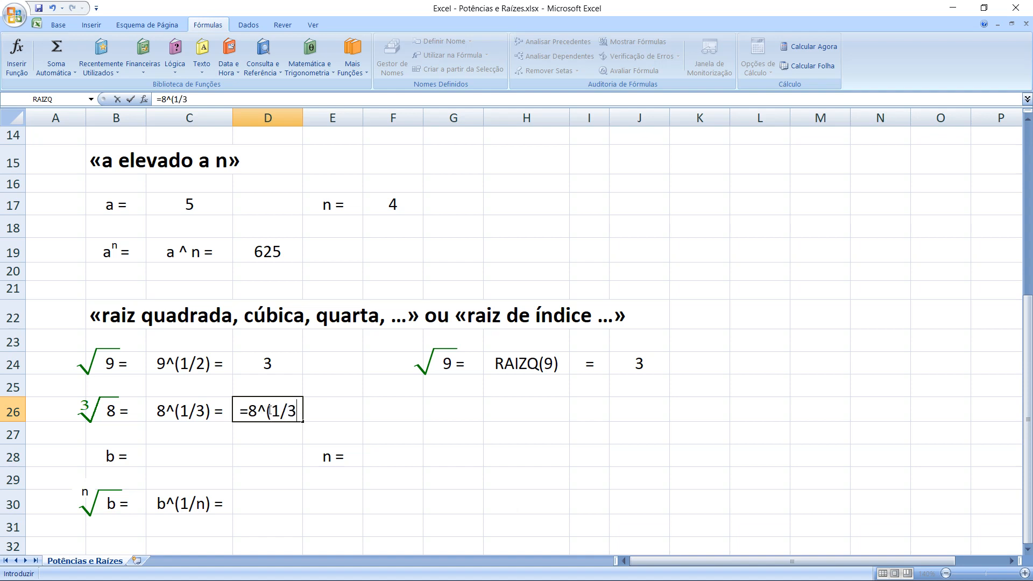
type(")")
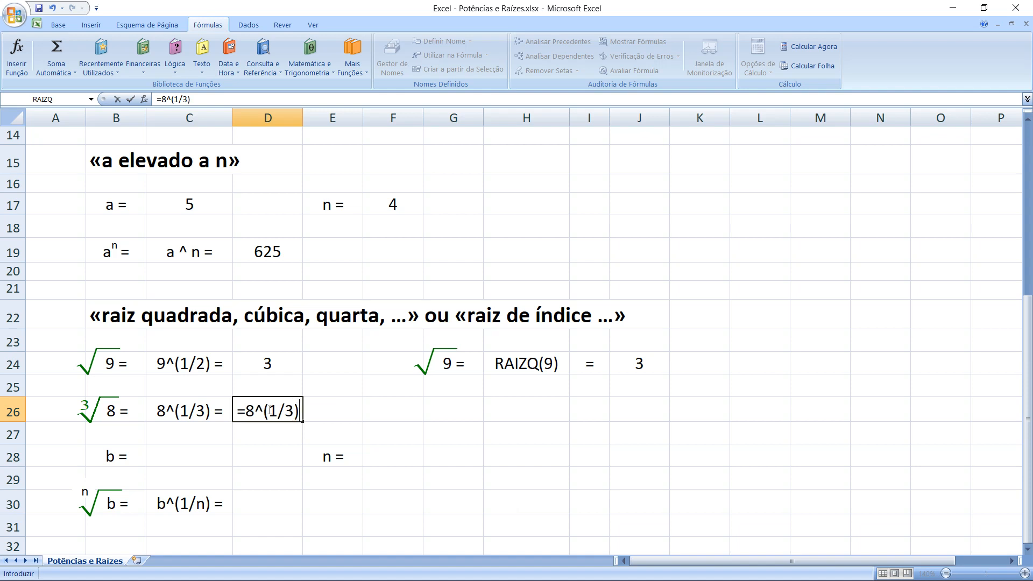
key("Return")
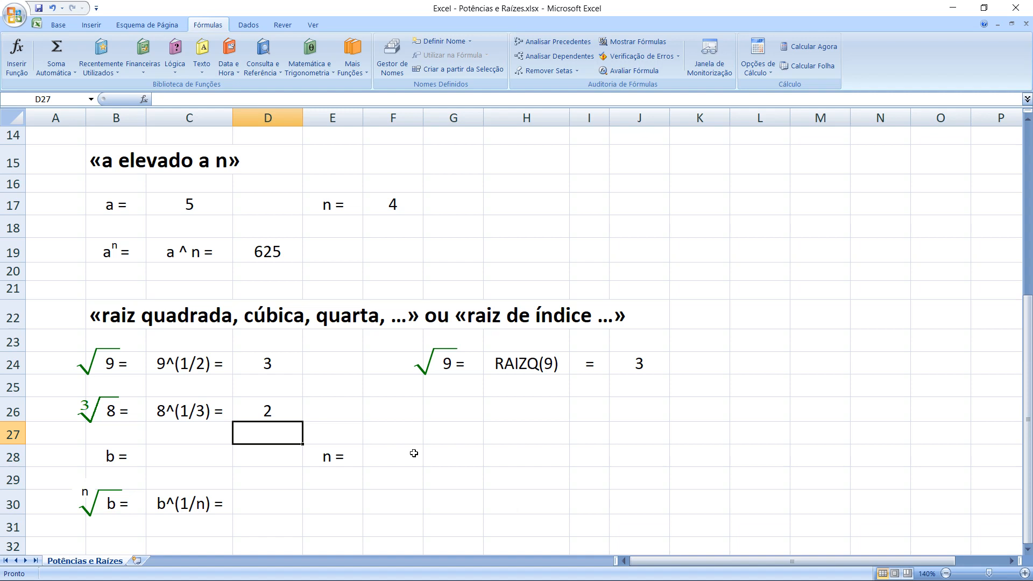
- Enter 625 as the value of b in cell C28 and 4 as the index n in cell F28
left_click(197, 459)
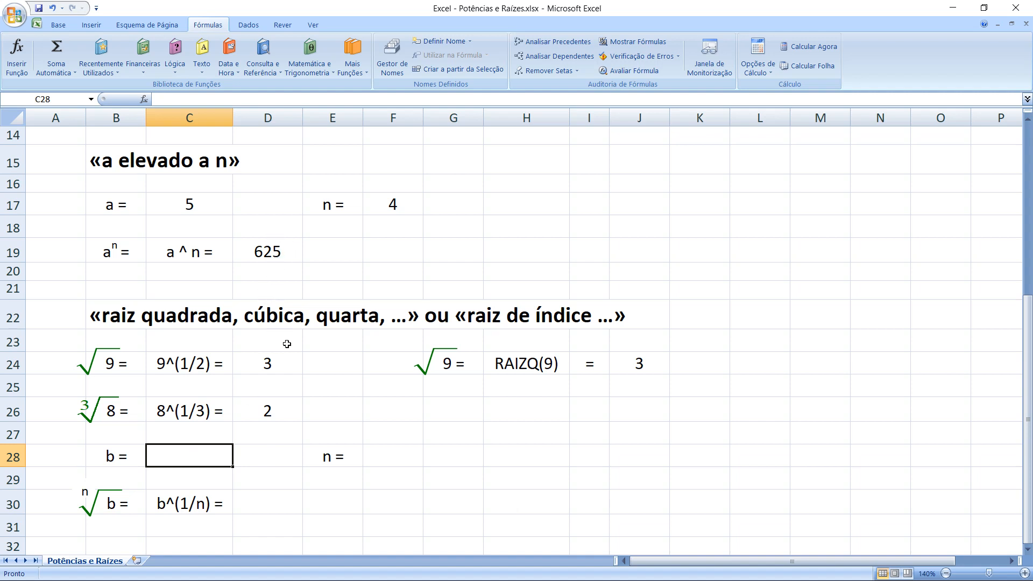
type("625")
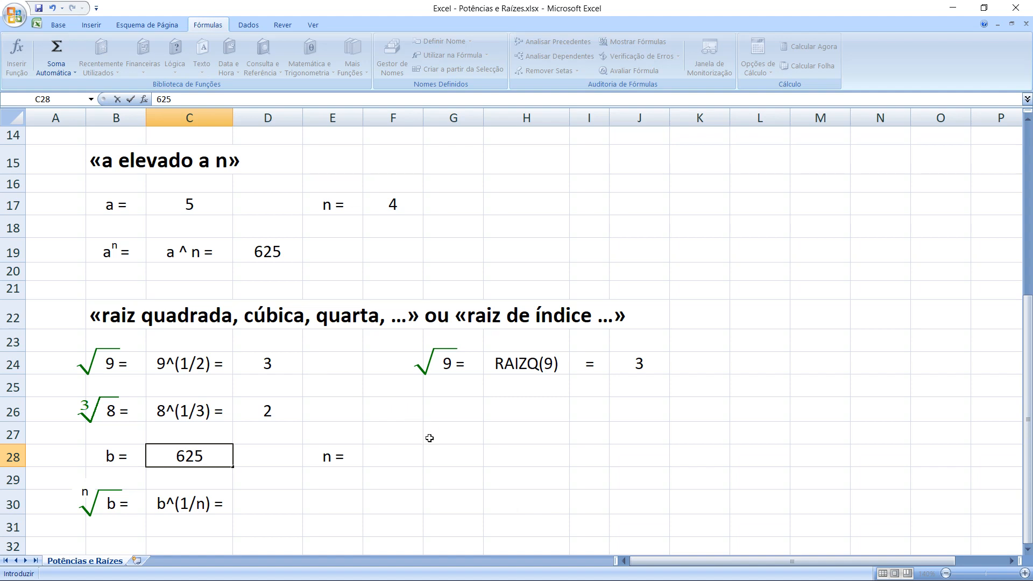
left_click(392, 458)
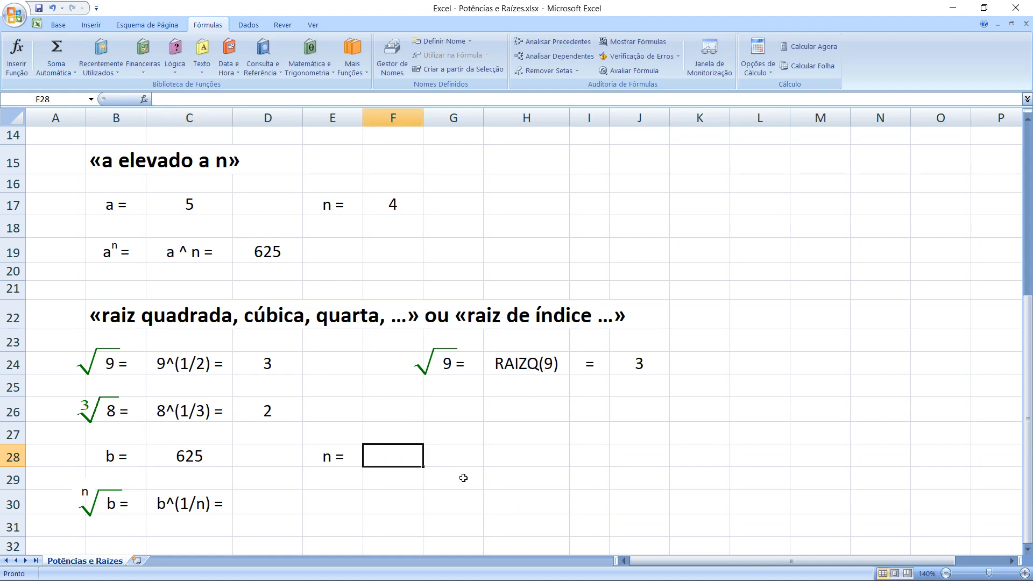
type("4")
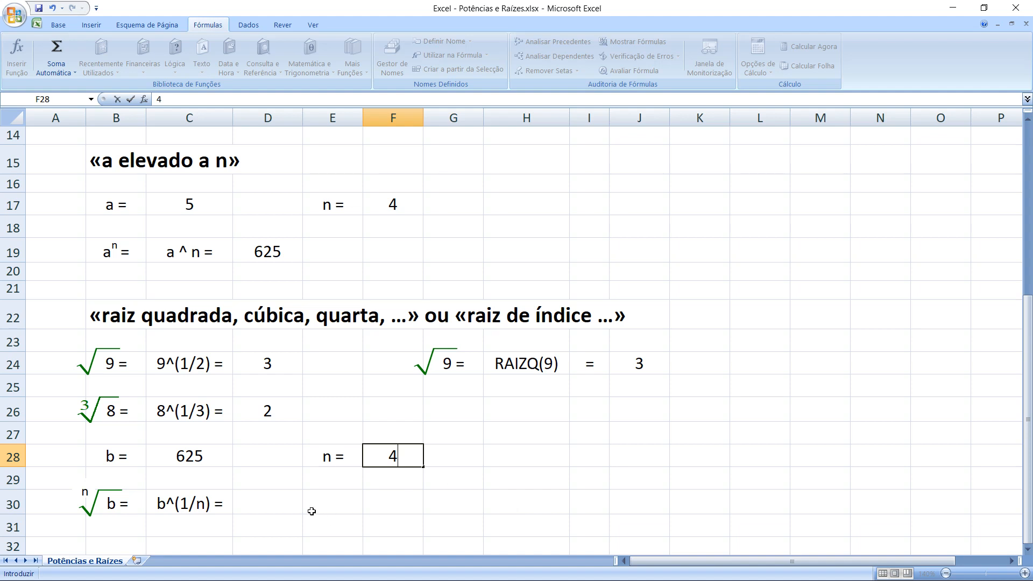
- Calculate the n-th root of b in cell D30 with the formula =C28^(1/F28), referencing the b and n cells
left_click(272, 508)
type("=")
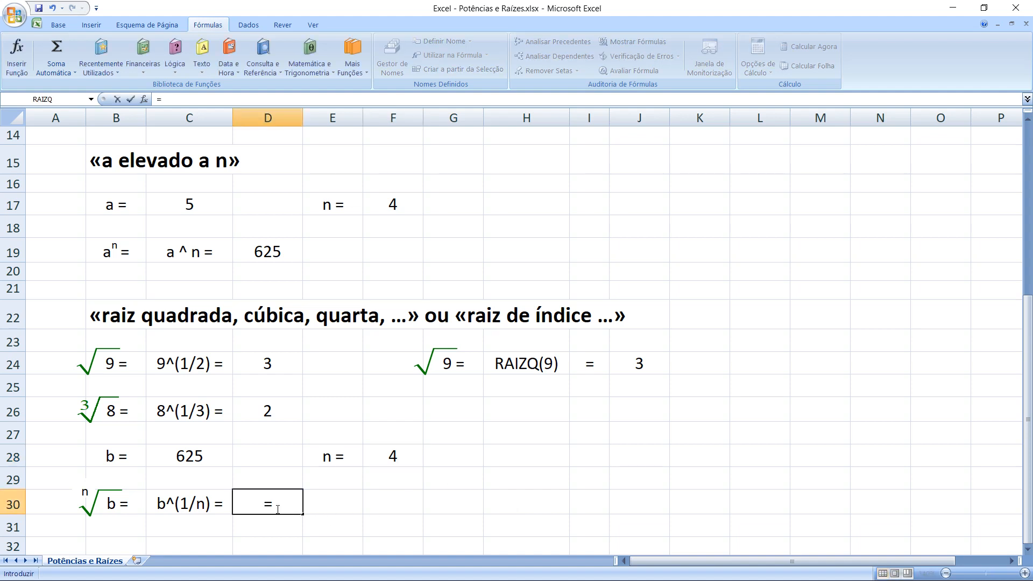
left_click(201, 458)
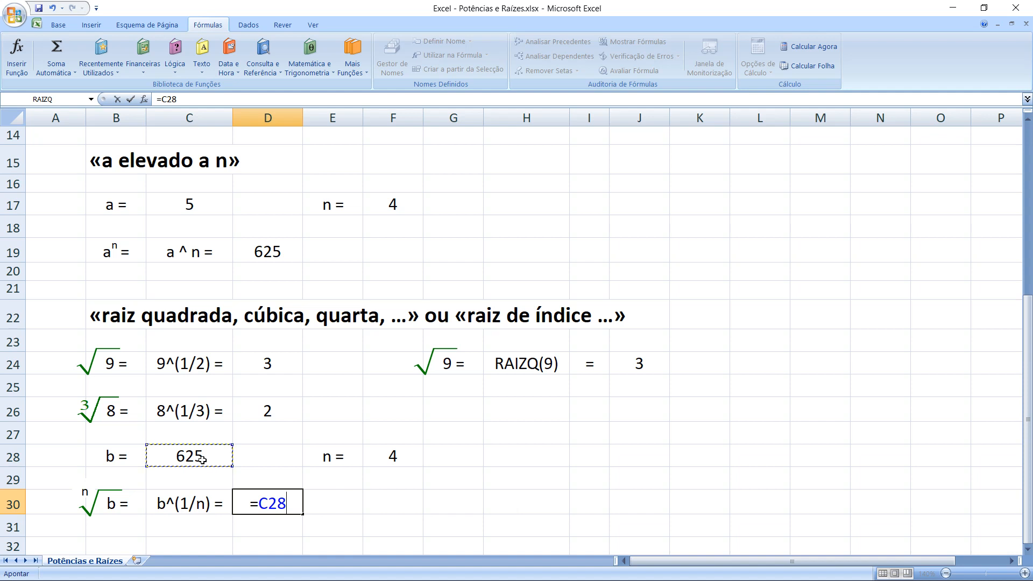
type("^(")
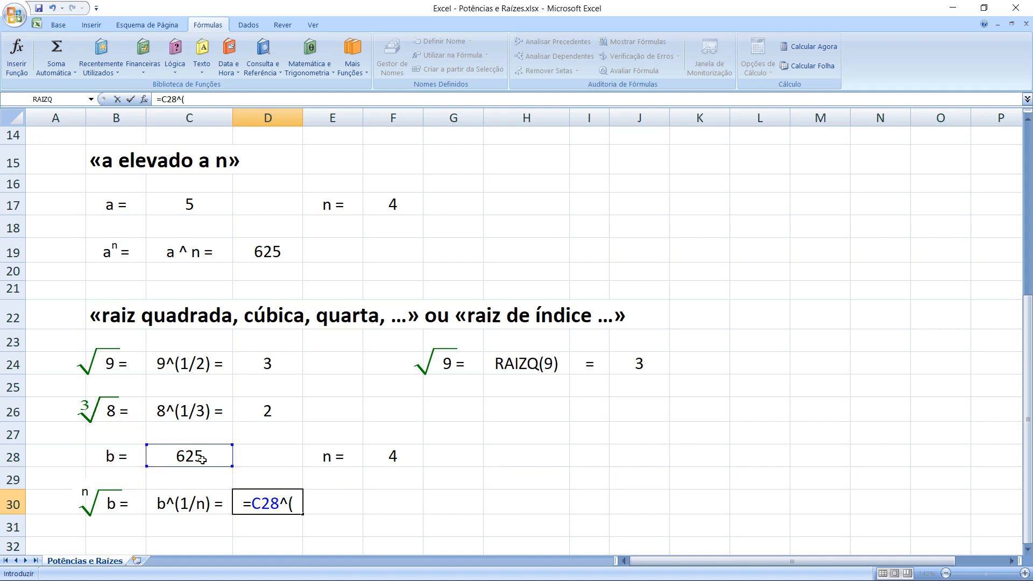
type("1/")
left_click(403, 457)
type(")")
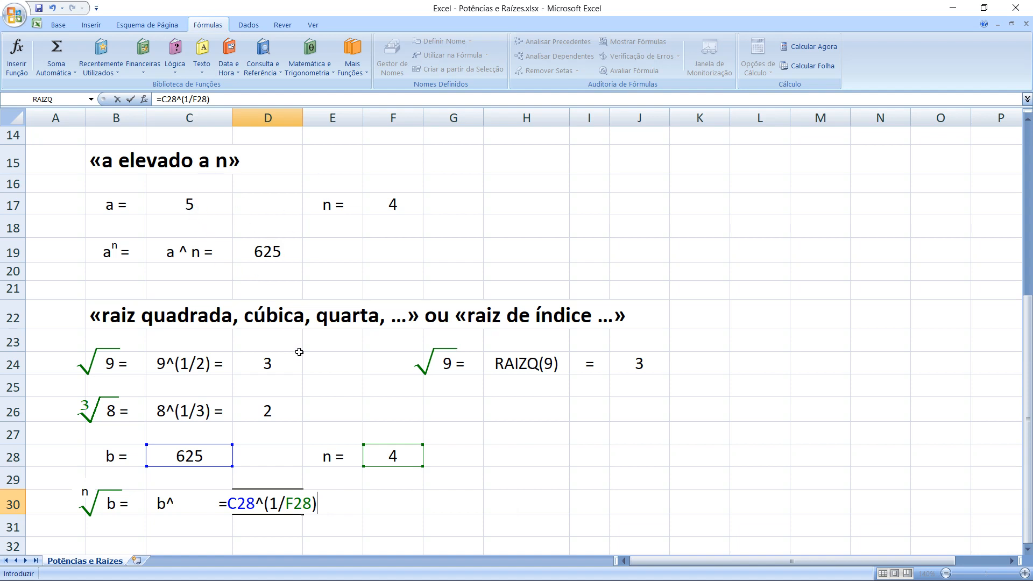
key("Return")
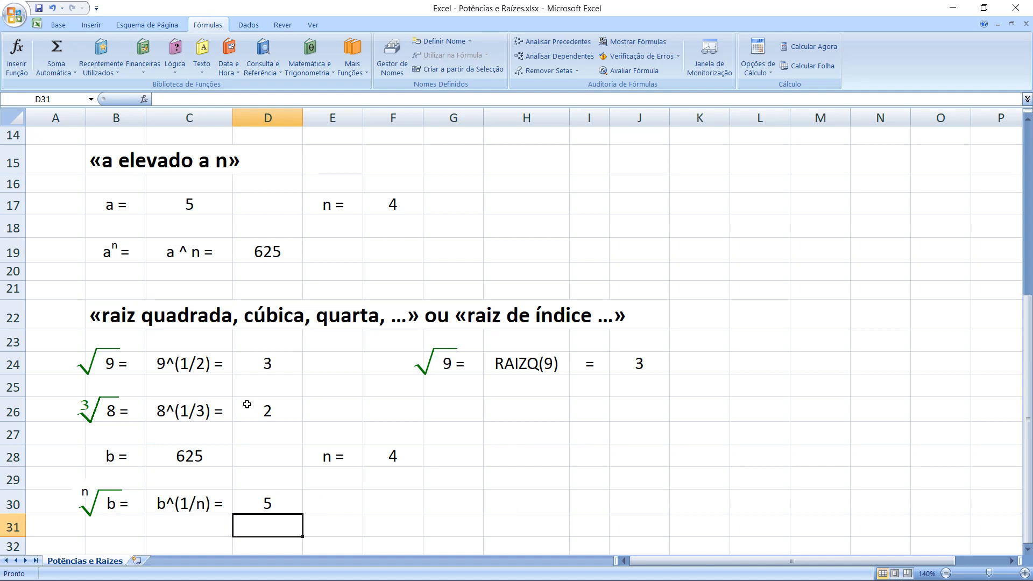
- Change the value of b in cell C28 to 16
left_click(203, 459)
type("1")
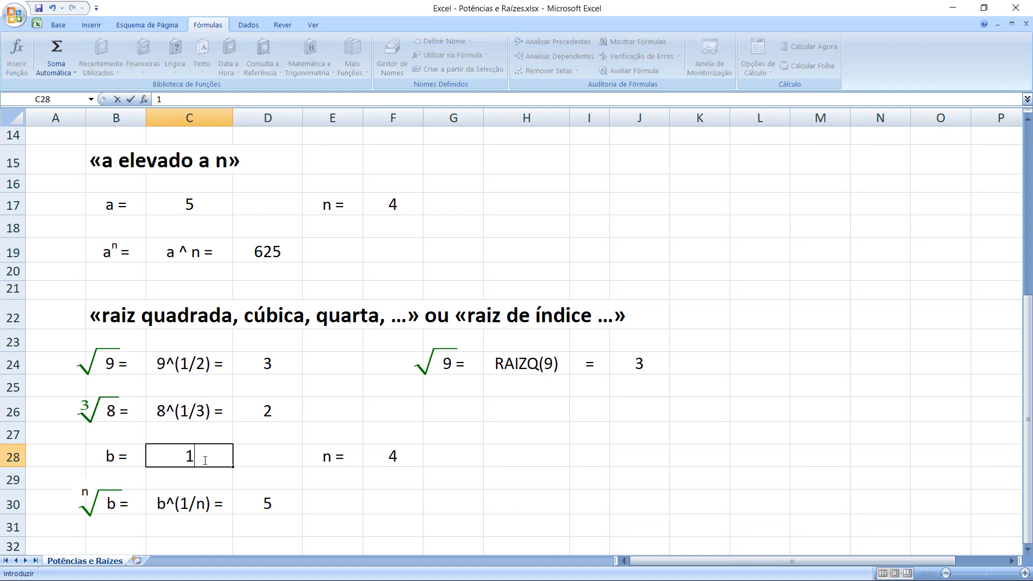
type("6")
key("Return")
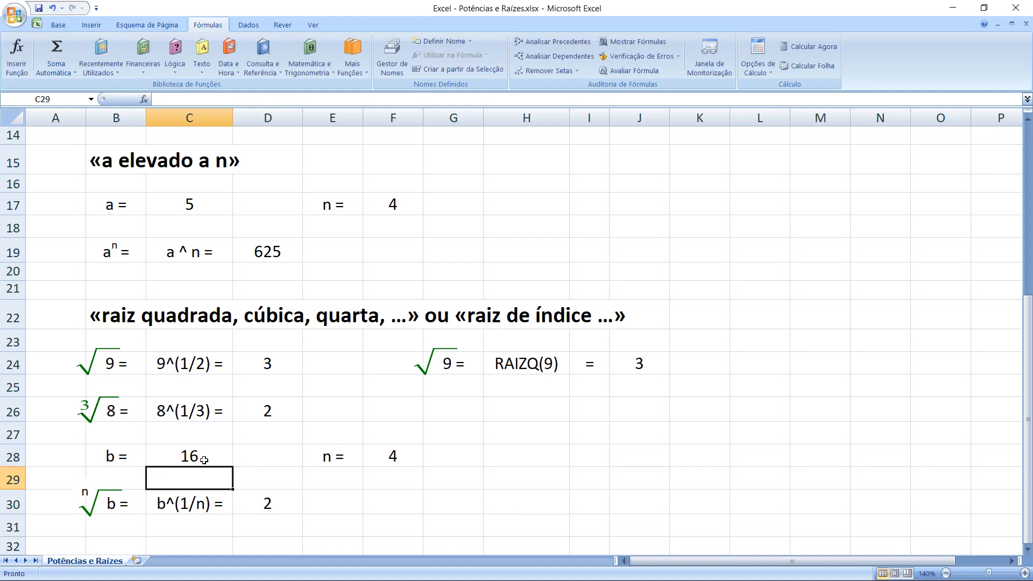
- Set b in cell C28 to 8 and the index n in cell F28 to 3
left_click(202, 457)
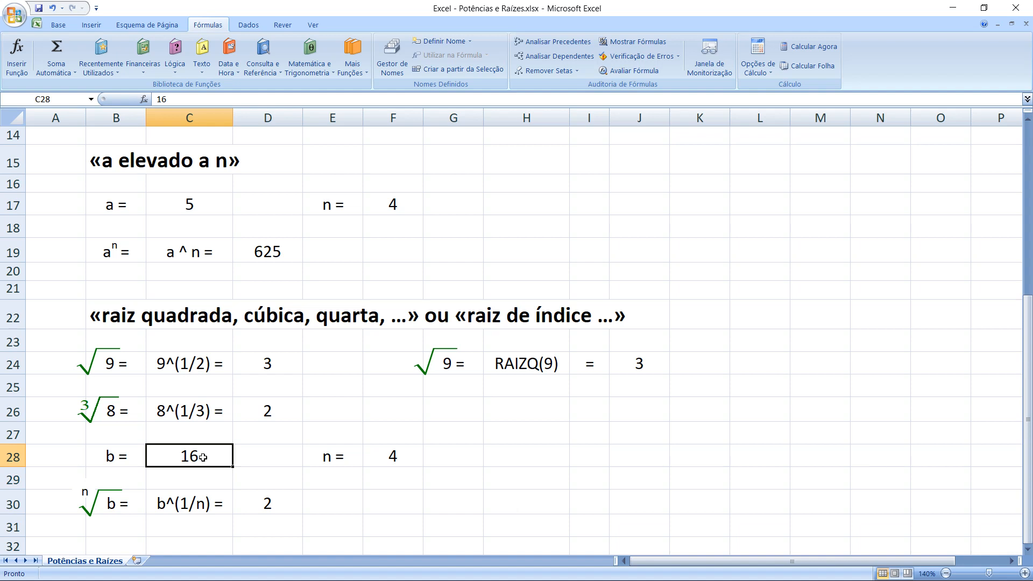
type("8")
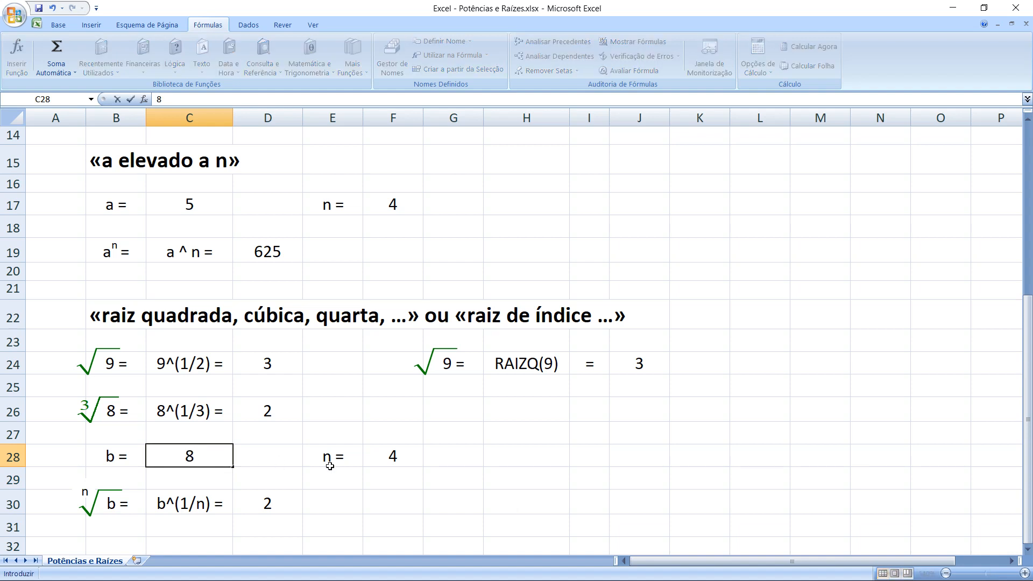
left_click(392, 460)
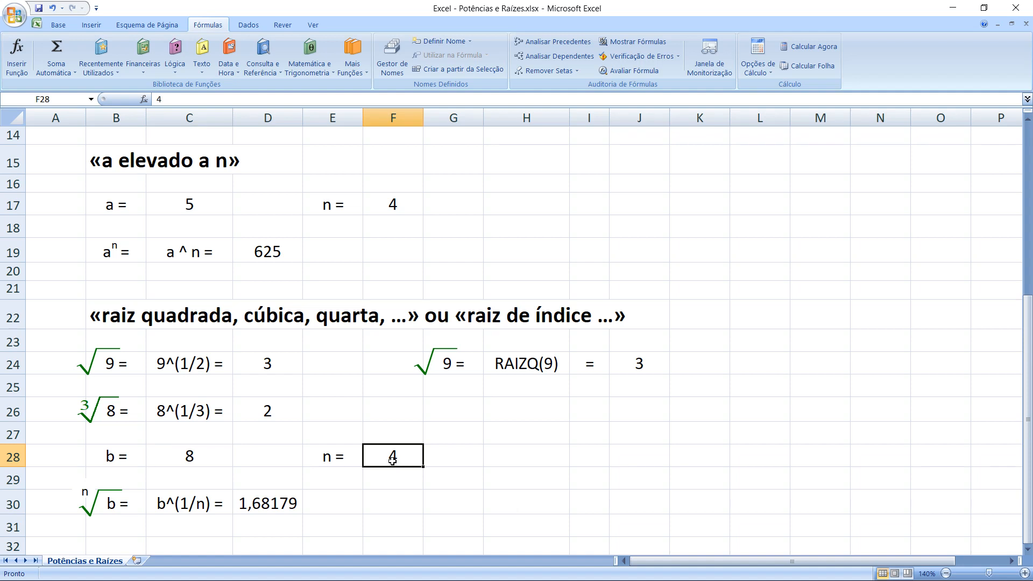
type("3")
key("Return")
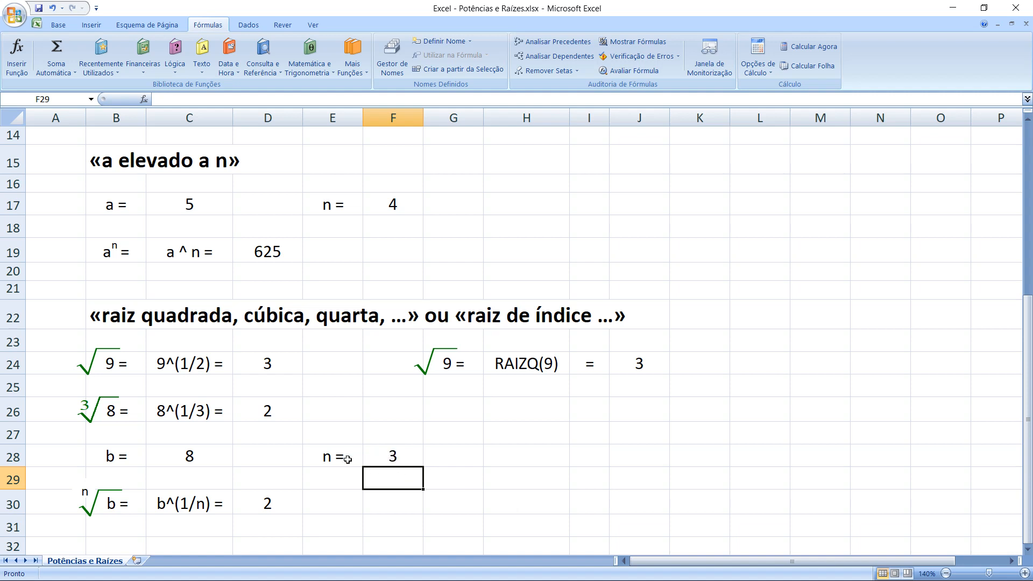
- Set b in cell C28 to 9 and the index n in cell F28 to 2
left_click(204, 457)
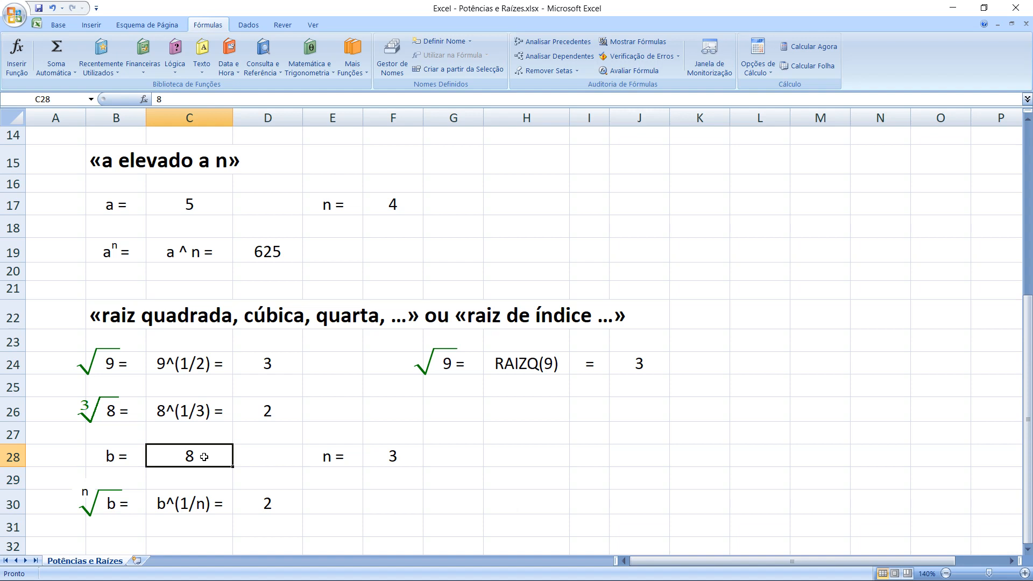
type("9")
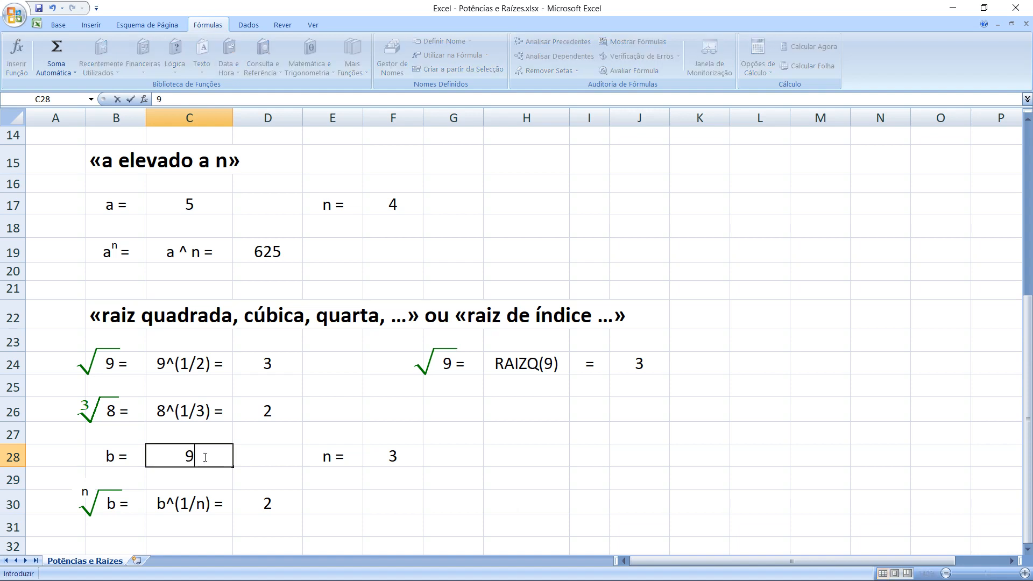
left_click(399, 459)
type("2")
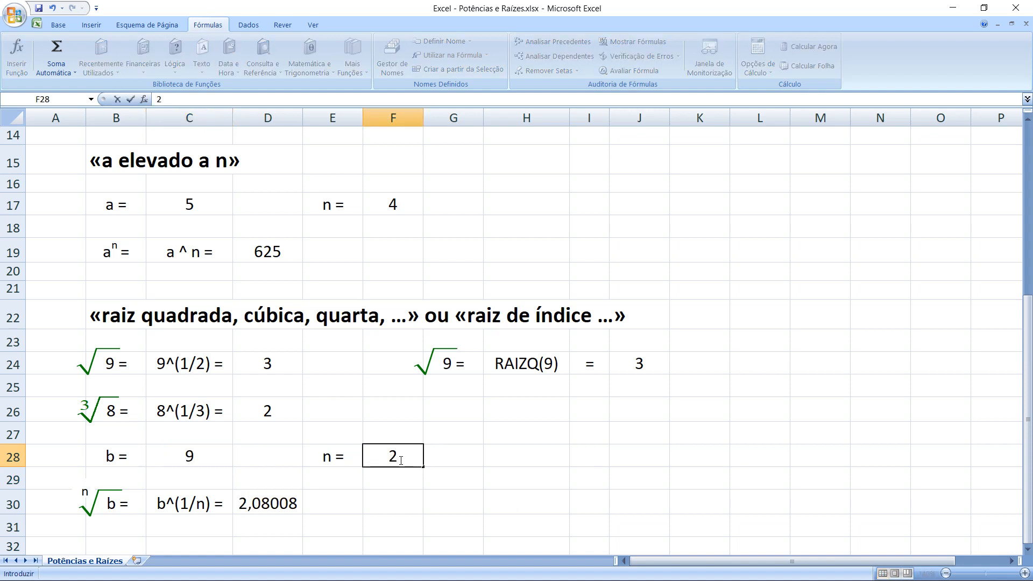
key("Return")
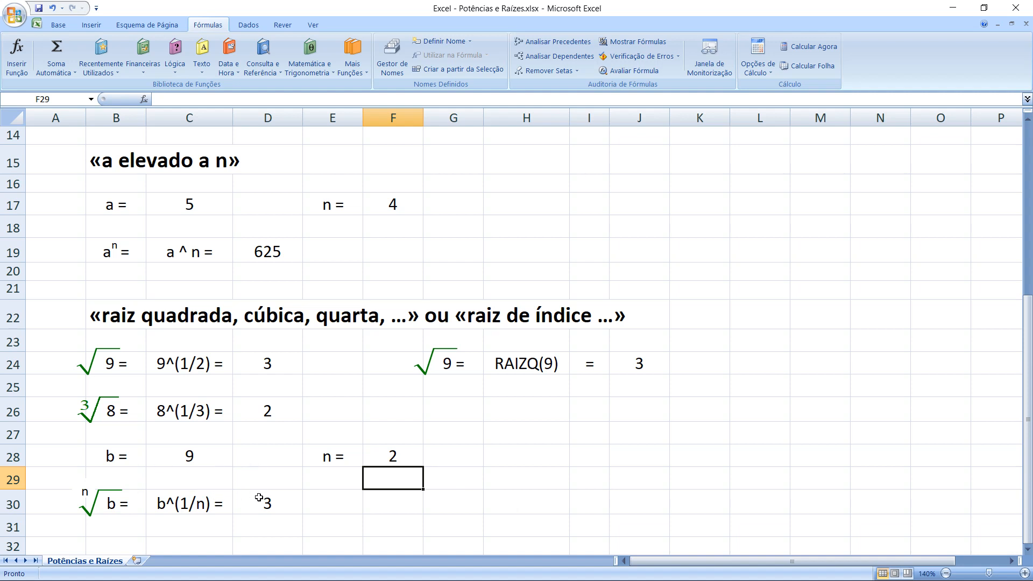
- Set b in cell C28 to 625 and the index n in cell F28 to 4, and minimize the workbook to return to the slideshow
left_click(194, 459)
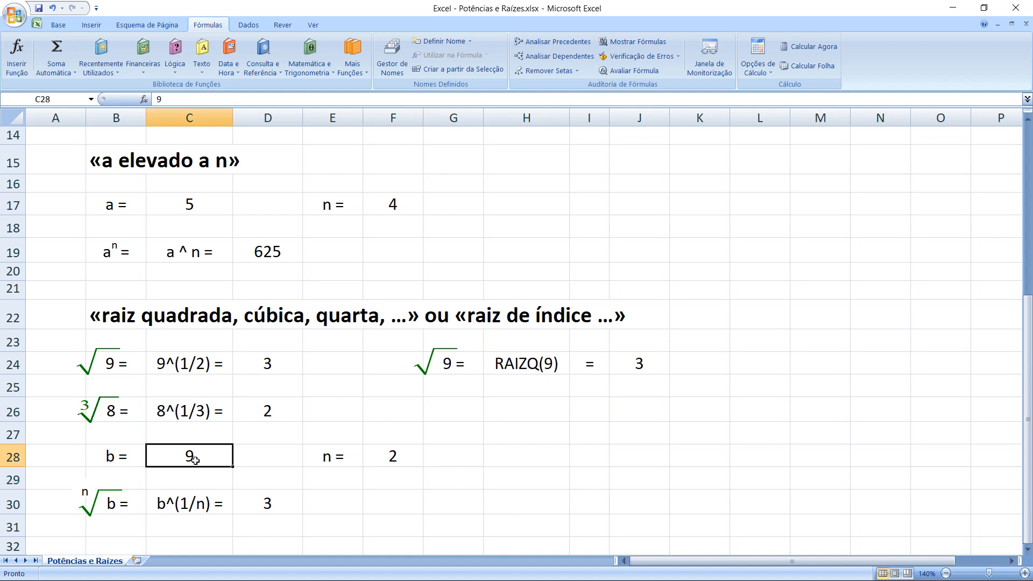
type("625")
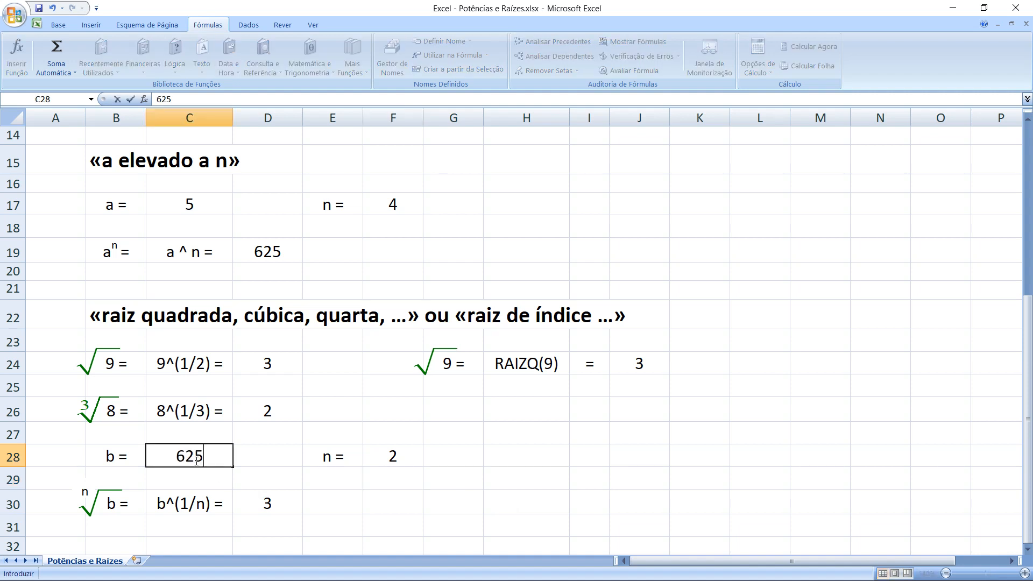
left_click(382, 453)
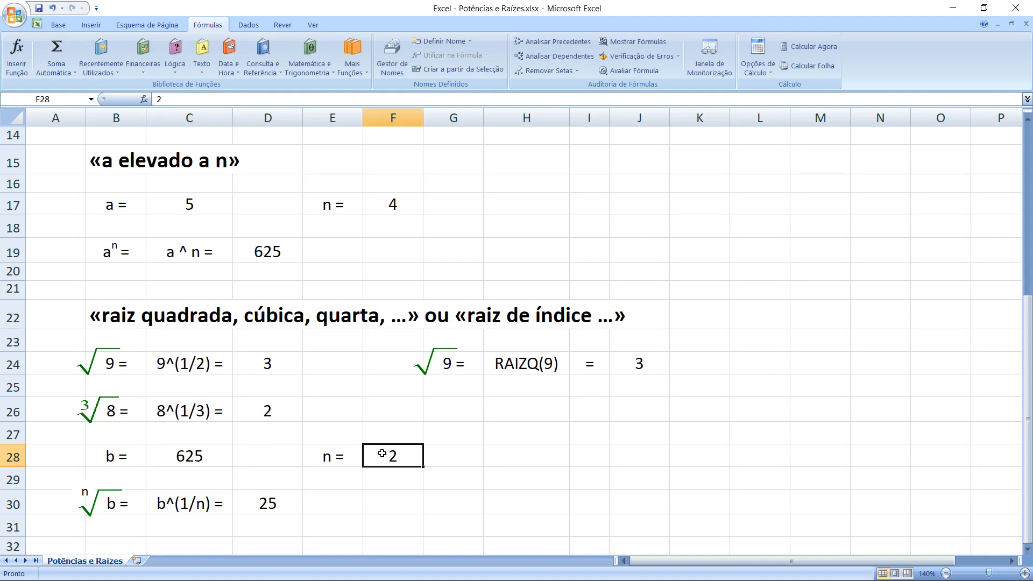
type("4")
key("Return")
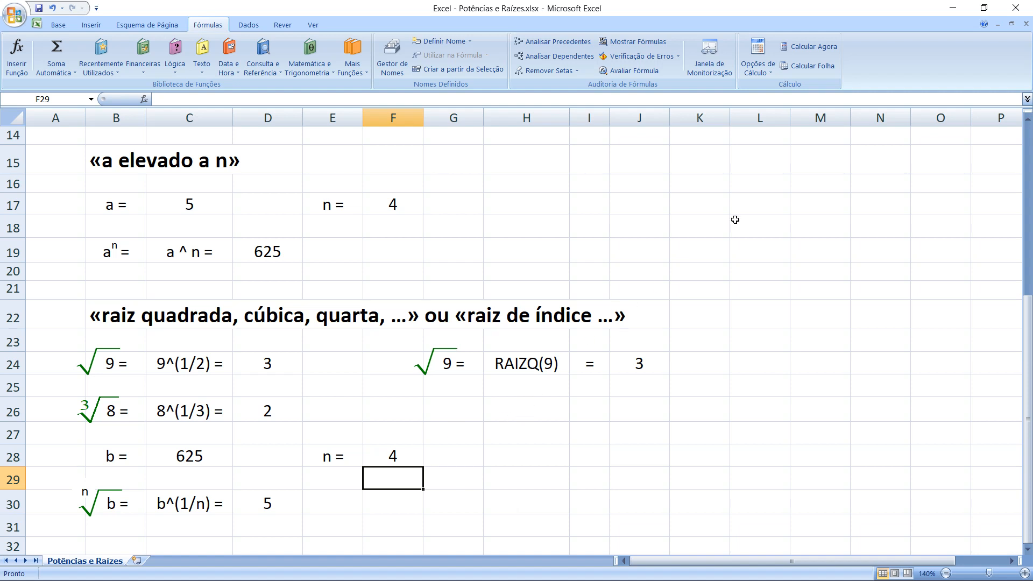
left_click(950, 9)
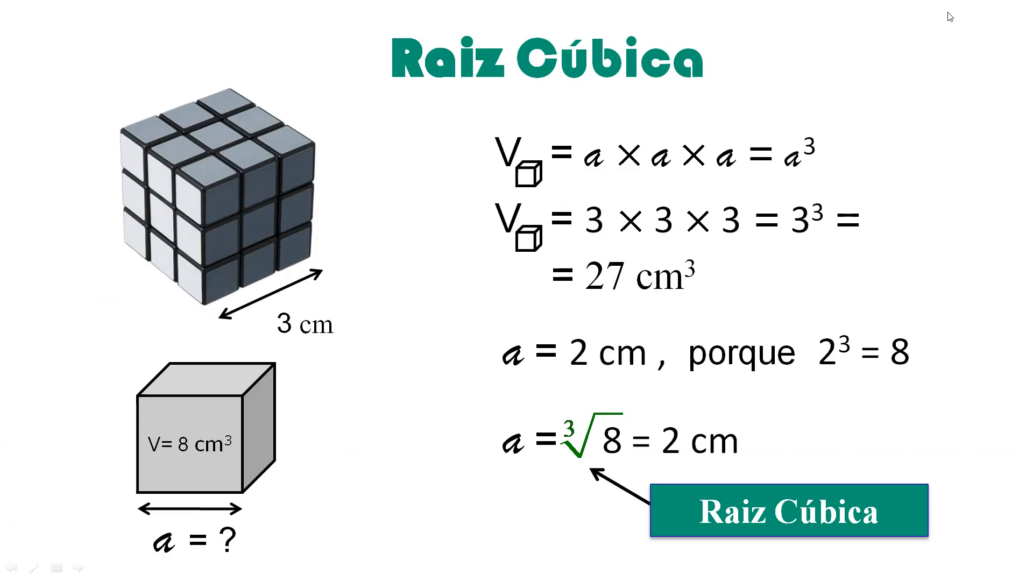